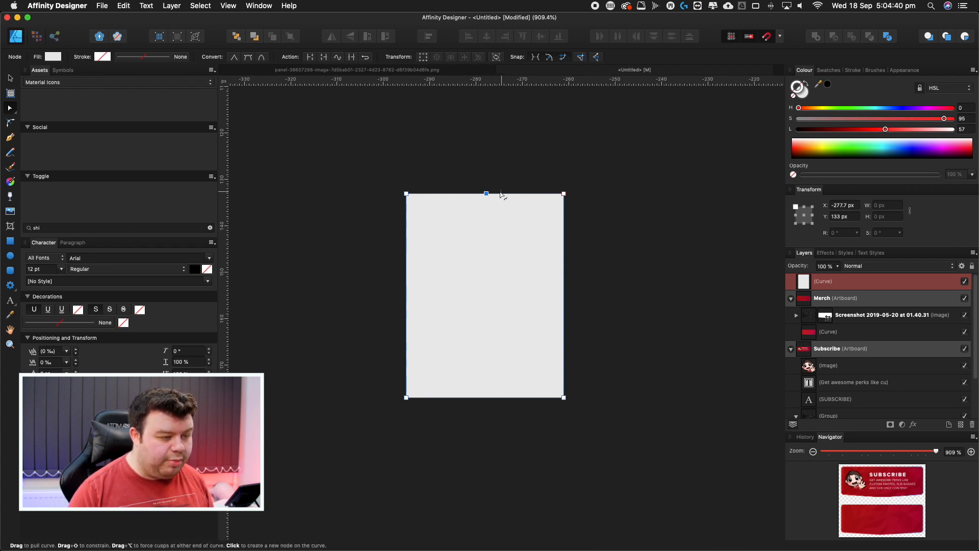
Raise the middle node of the grey rectangle's upper edge to Y 130 px, forming a shallow peak.
left_click_drag(487, 191, 487, 183)
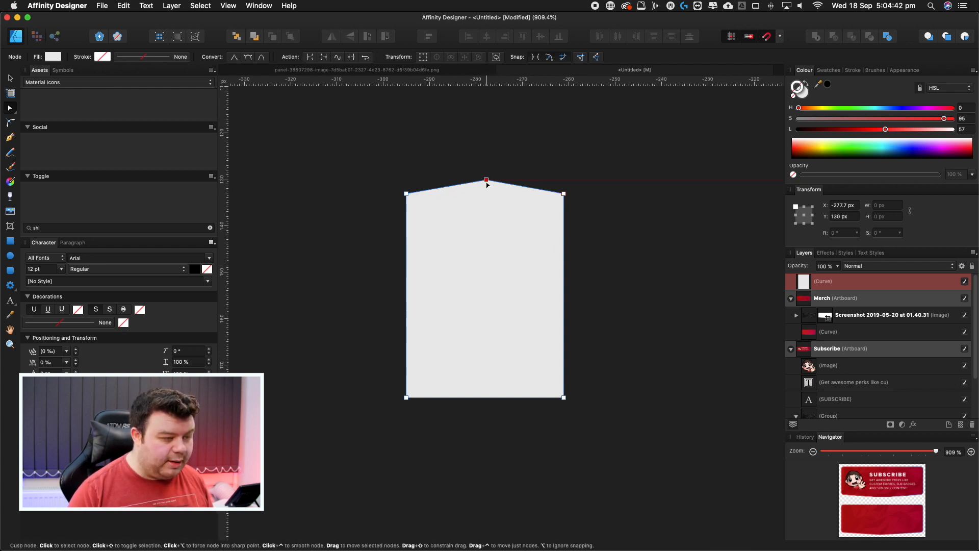
key("z")
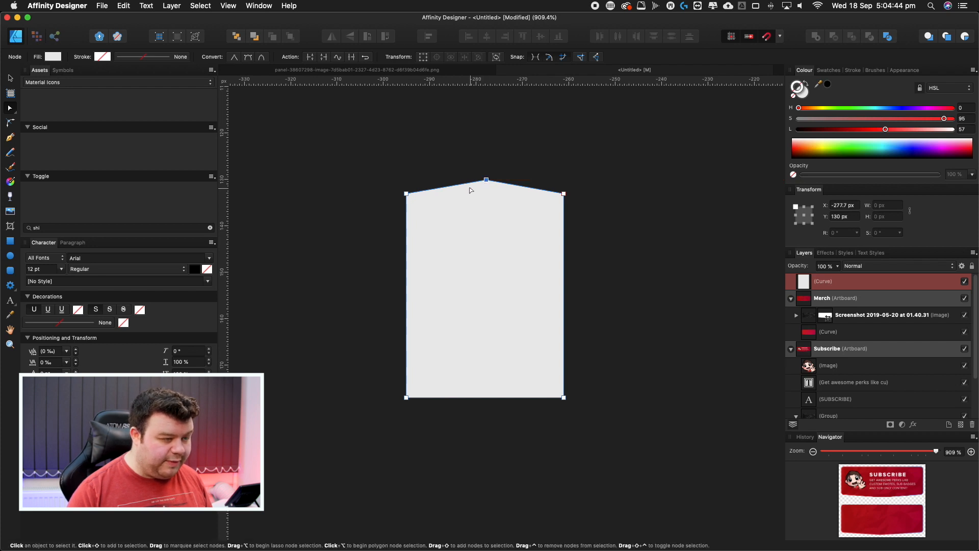
left_click_drag(473, 191, 530, 190)
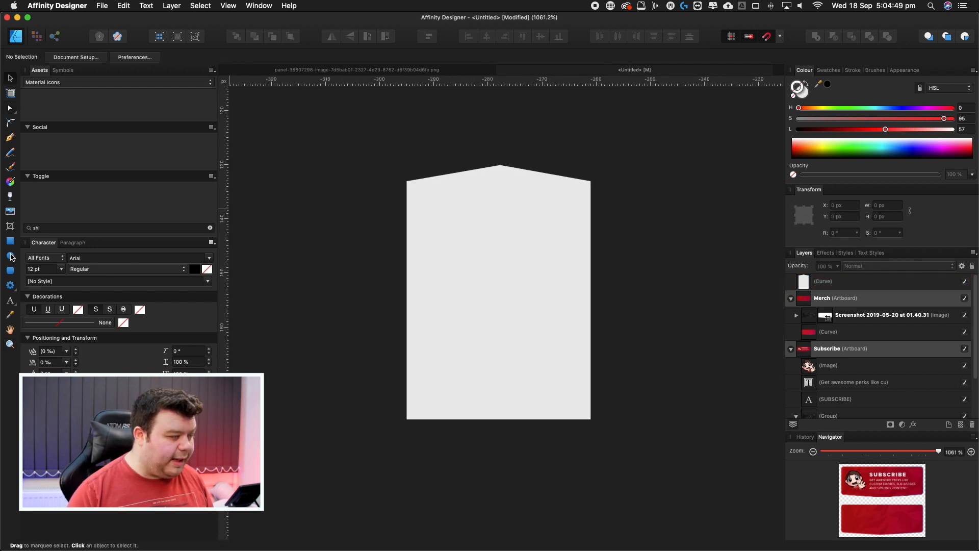
Draw a circle about 17 px wide over the peak of the shirt body and enlarge it slightly.
left_click(10, 255)
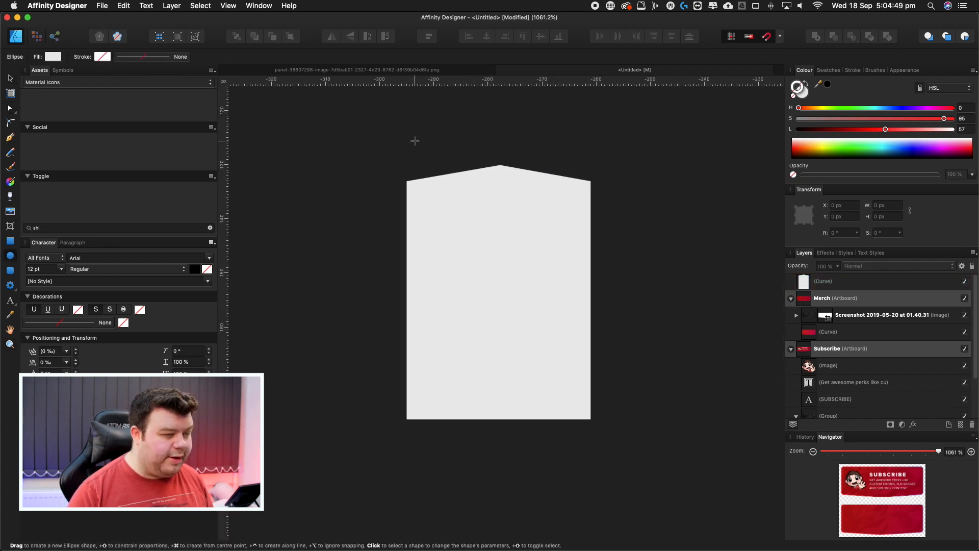
mouse_move(304, 132)
left_mouse_down()
mouse_move(337, 156)
mouse_move(502, 159)
mouse_move(549, 202)
left_mouse_up()
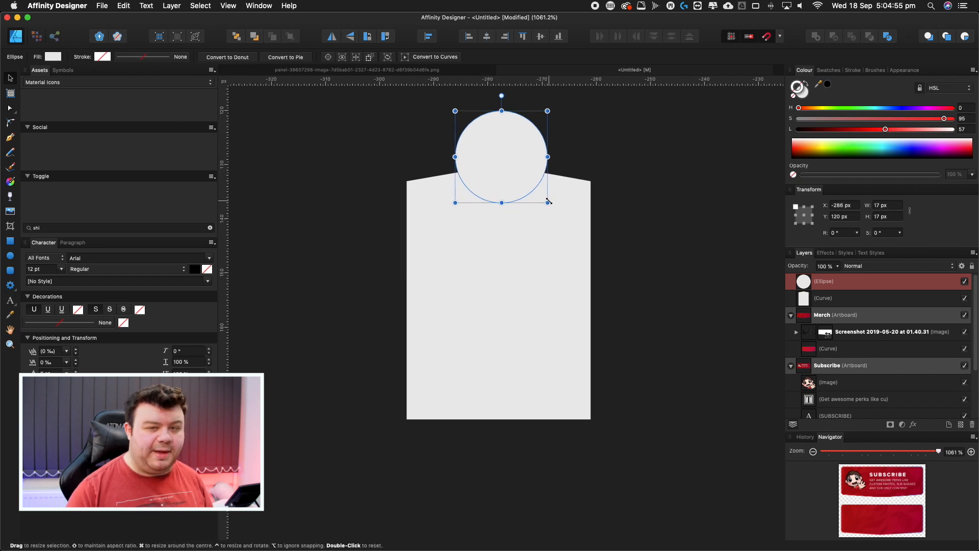
left_click_drag(549, 204, 553, 208)
Subtract the circle from the shirt body to cut a round neckline.
left_click(529, 231)
left_click(515, 132)
left_click(515, 235, "shift")
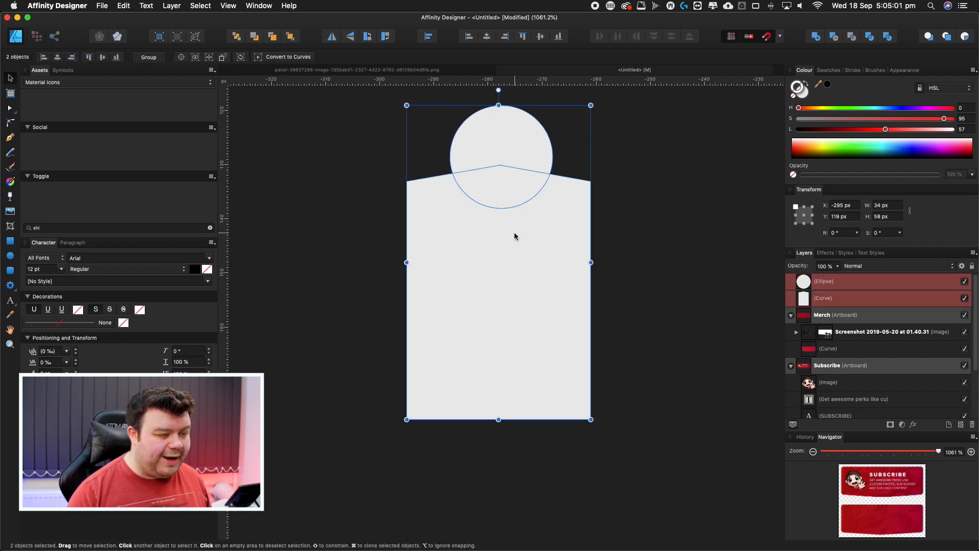
left_click(834, 38)
left_click(675, 144)
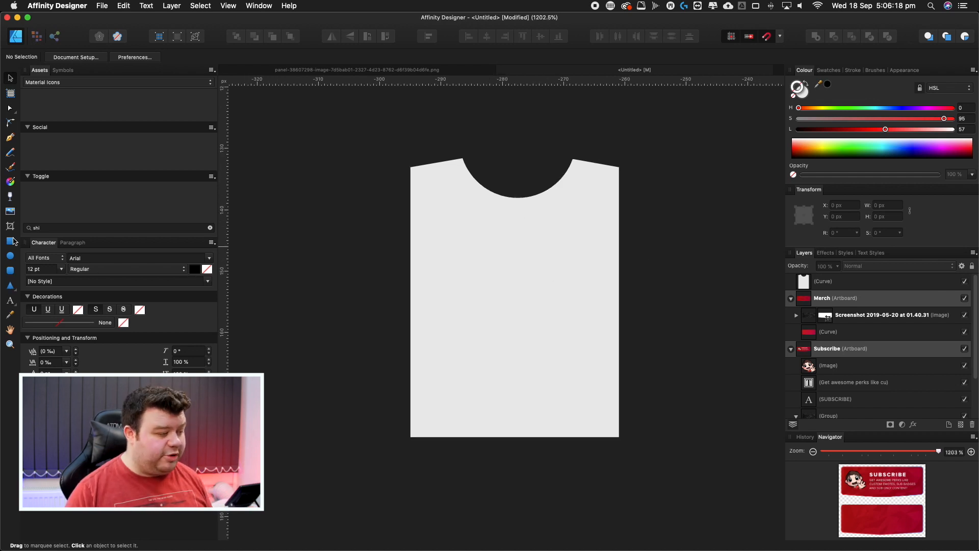
Draw a 9 × 12 px rectangle at the shirt's left shoulder and rotate it to -54.6° as a sleeve.
left_click(12, 241)
left_click_drag(338, 193, 393, 218)
key("v")
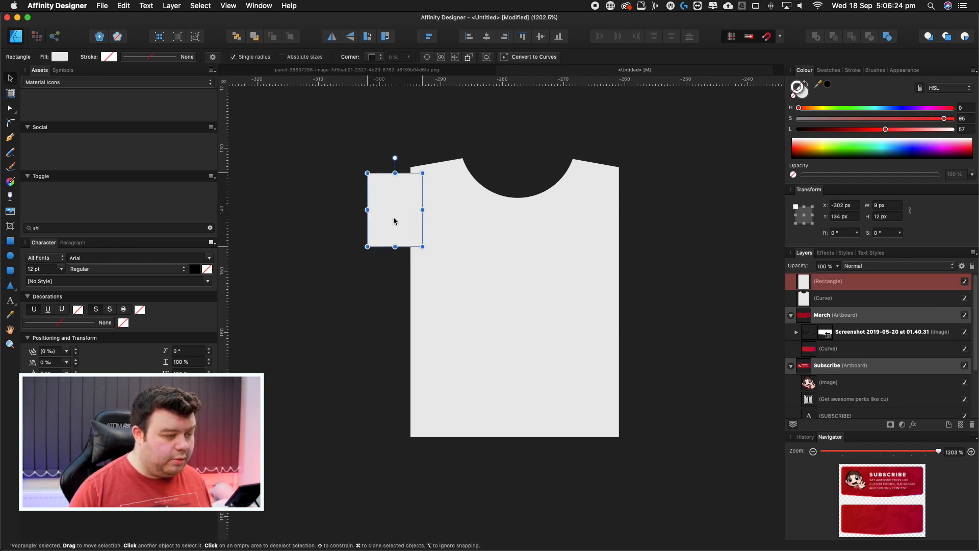
left_click_drag(395, 158, 440, 176)
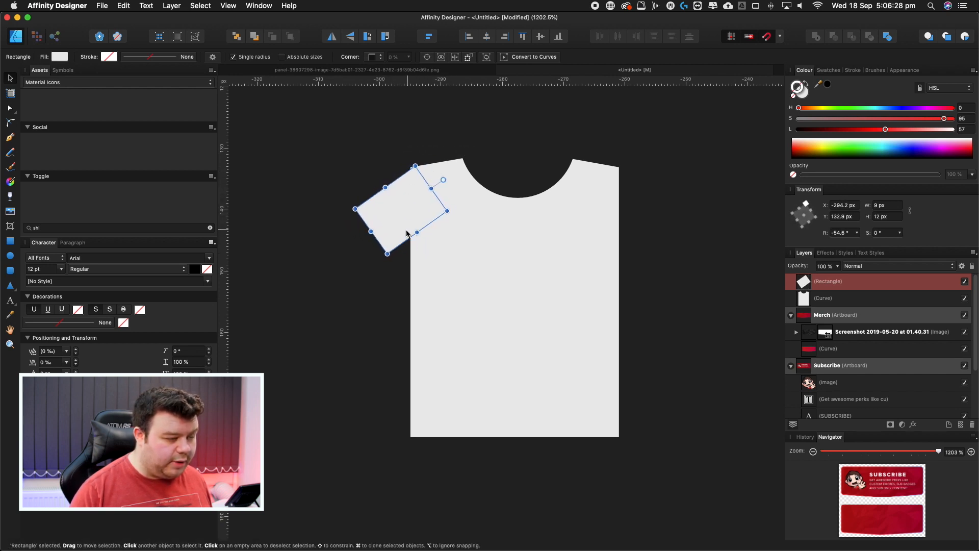
Enlarge the sleeve rectangle to 13.7 × 14.6 px and align its upper corner with the shoulder corner.
left_click_drag(411, 232, 425, 245)
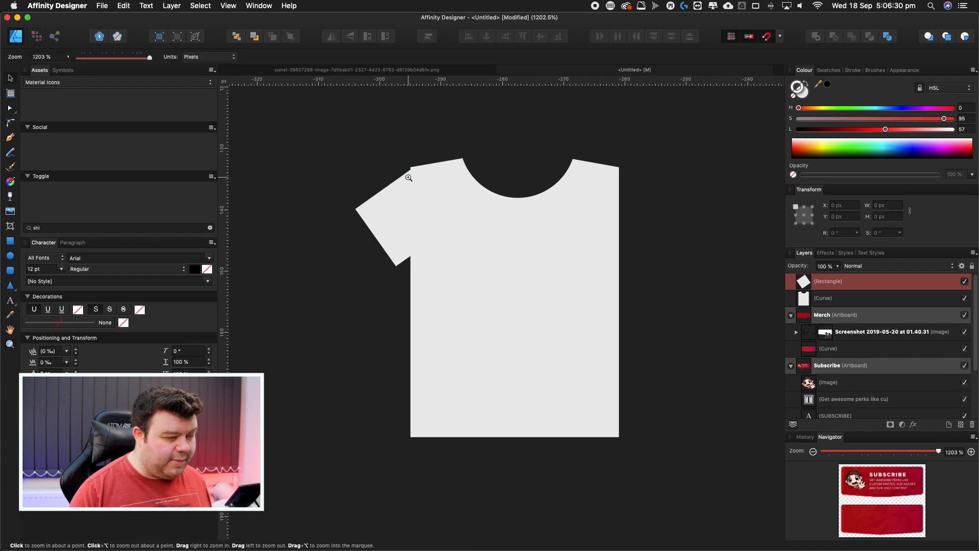
scroll(406, 189, "up", 5)
key("Left")
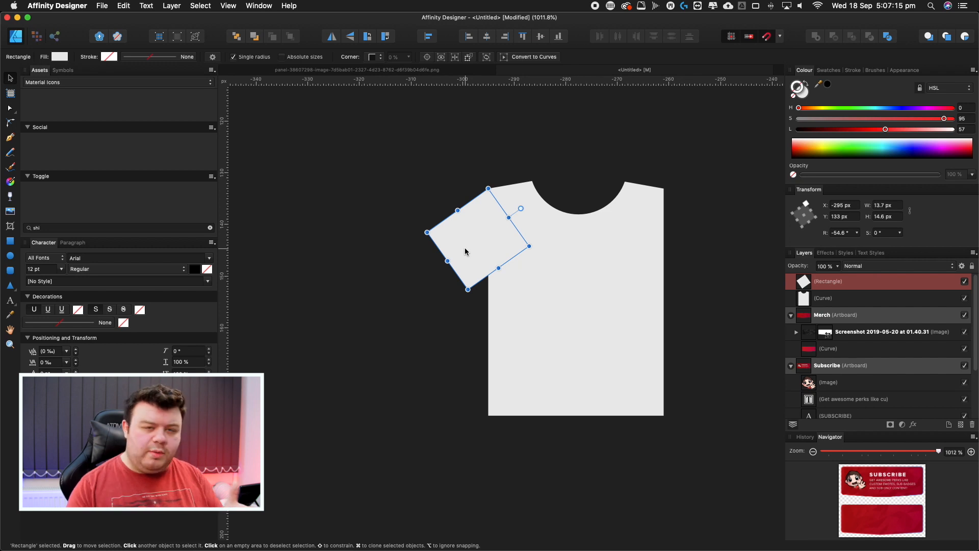
Duplicate the sleeve, flip the copy horizontally and place it at the shirt's right shoulder.
key("super+j")
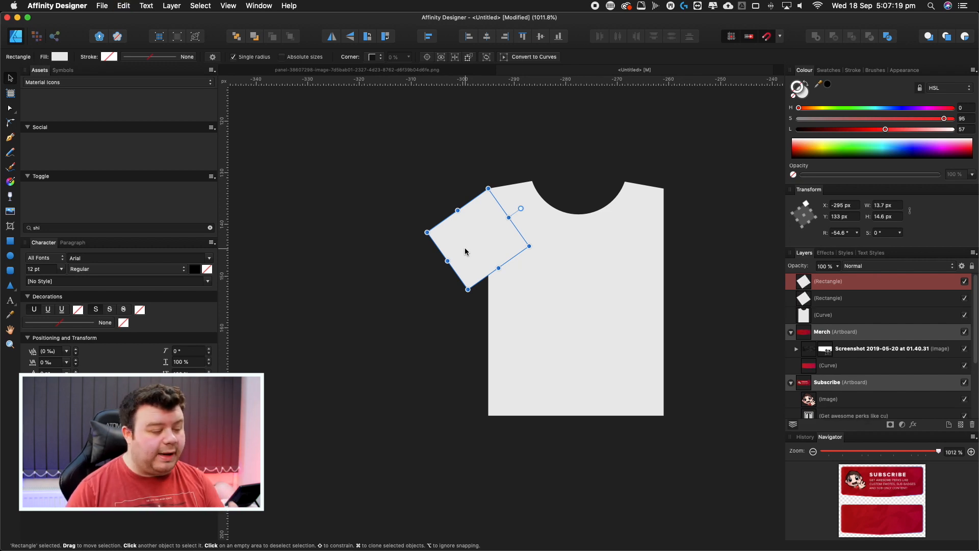
right_click(466, 238)
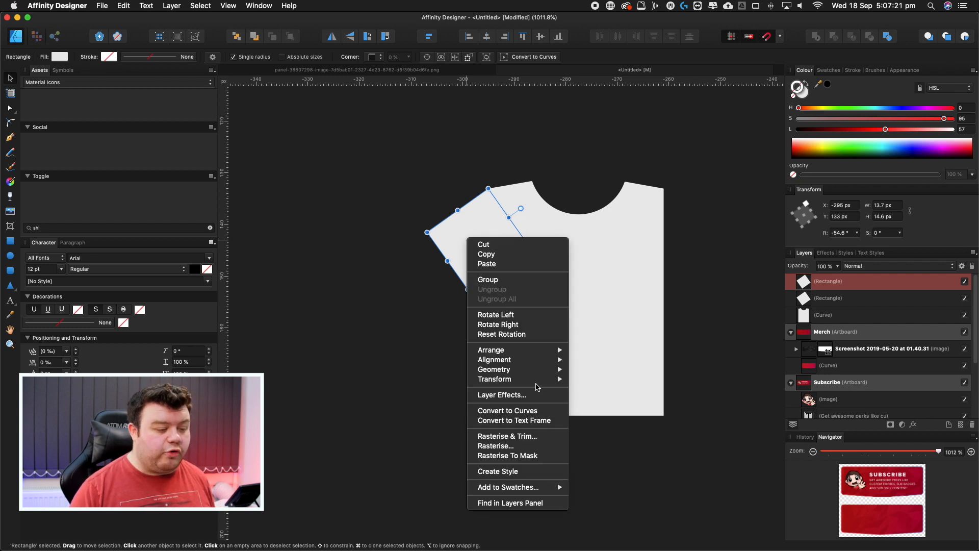
mouse_move(542, 385)
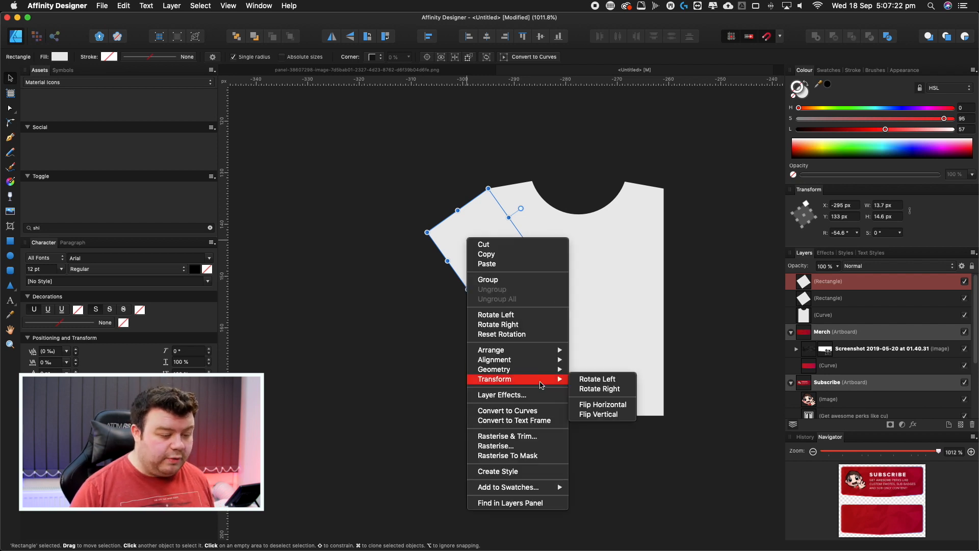
left_click(591, 404)
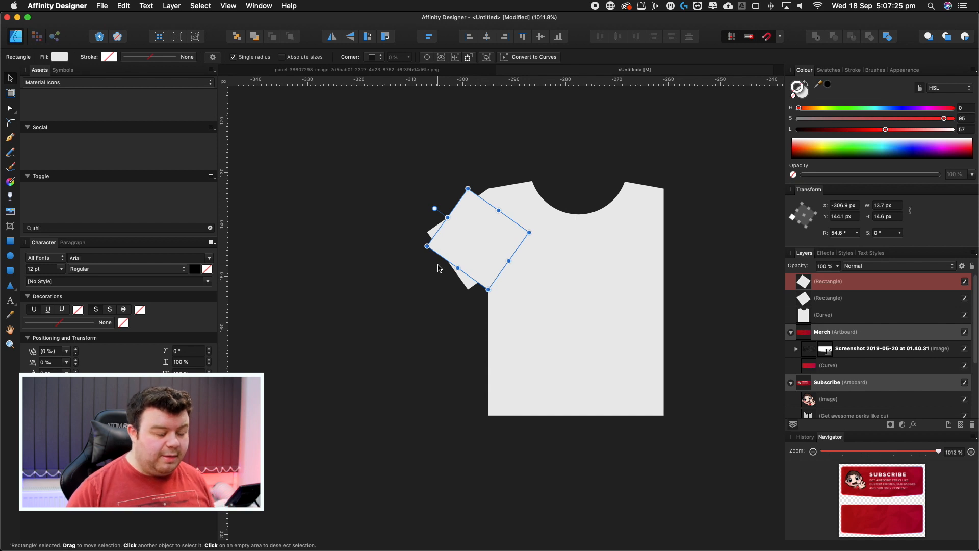
left_click_drag(469, 204, 504, 211)
key("z")
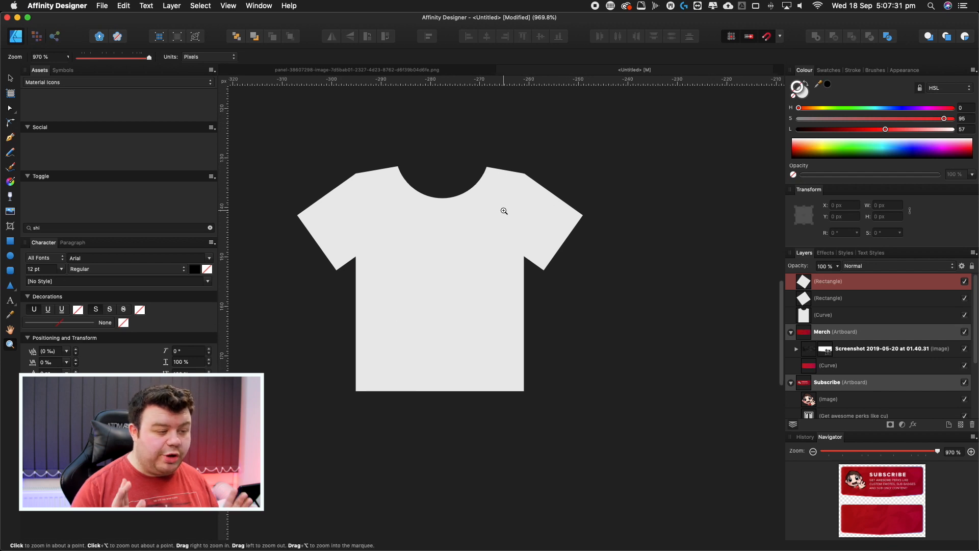
key("v")
left_click(575, 276)
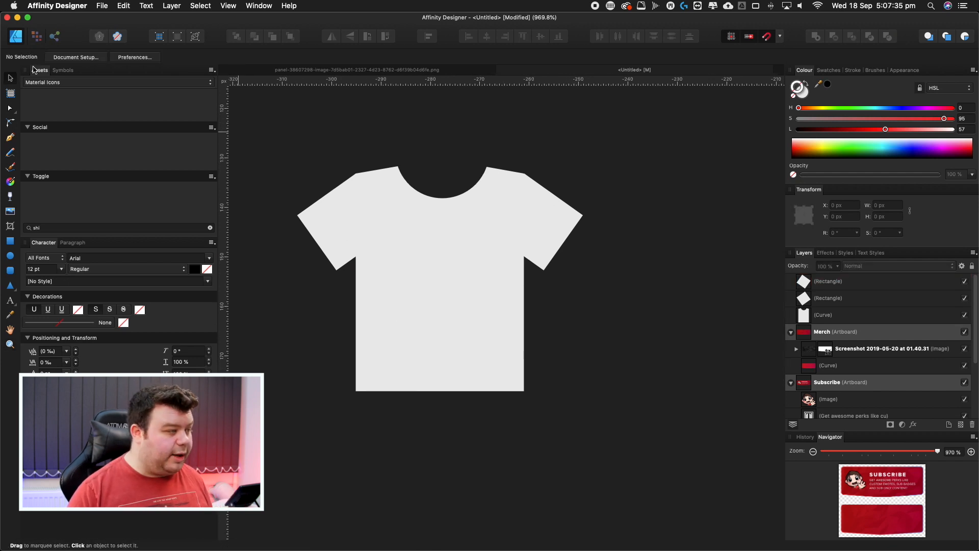
Place the S film-strip logo from the SWDoctor assets onto the canvas near the shirt.
left_click(46, 83)
left_click(44, 152)
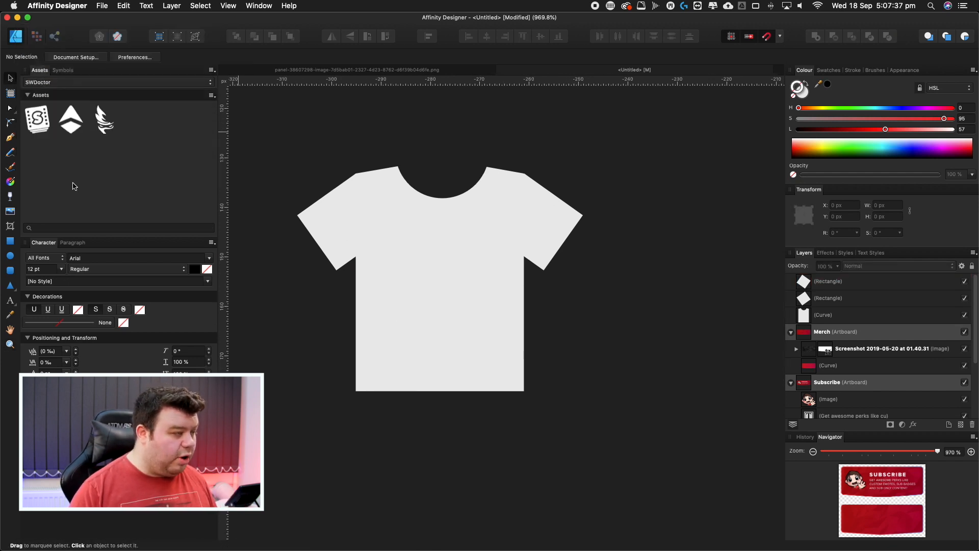
left_click_drag(41, 121, 320, 339)
Scale the logo to 17.5 × 19.7 px and centre it on the shirt's chest.
key("z")
key("v")
left_click_drag(638, 104, 506, 253)
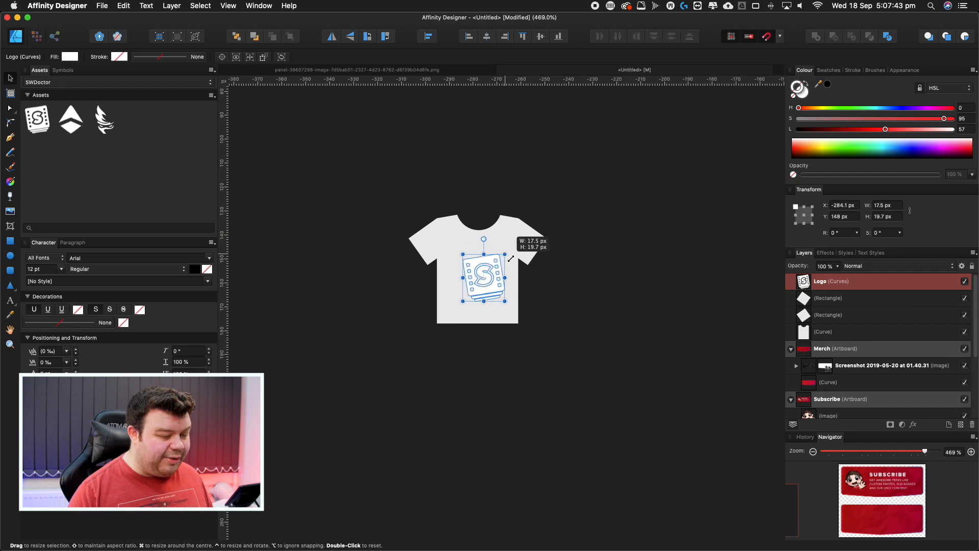
left_click_drag(506, 253, 505, 254)
key("z")
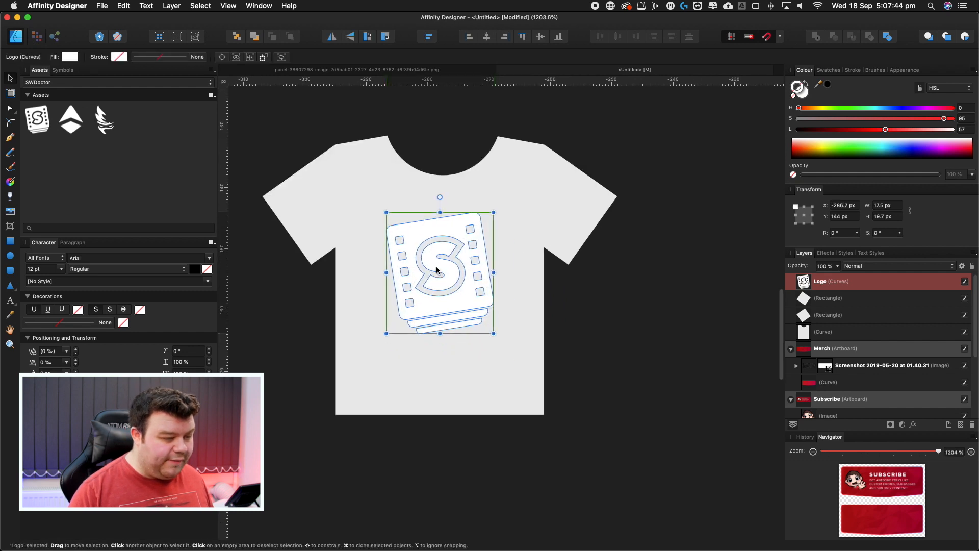
left_click_drag(437, 271, 434, 264)
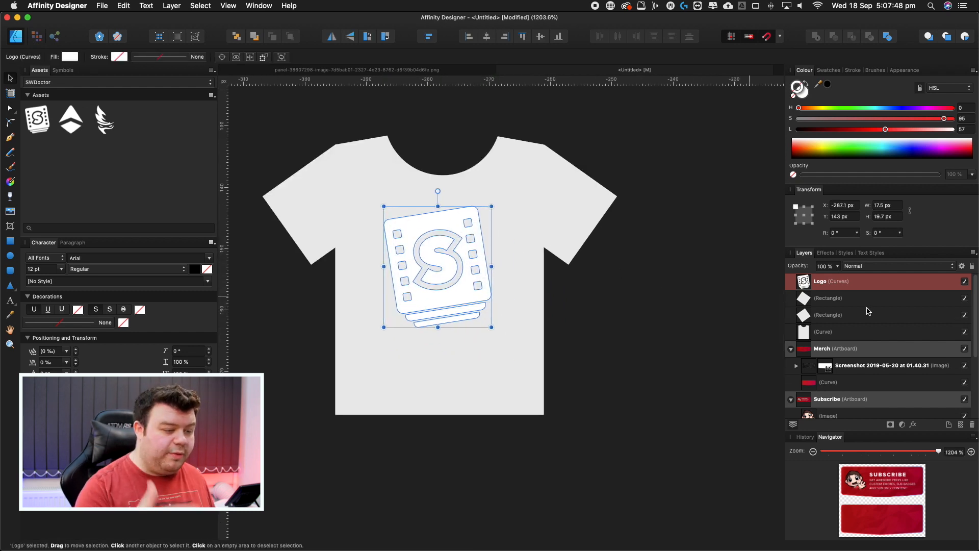
Subtract the logo from the shirt body and merge the body with both sleeves into one shape.
left_click(847, 333, "super")
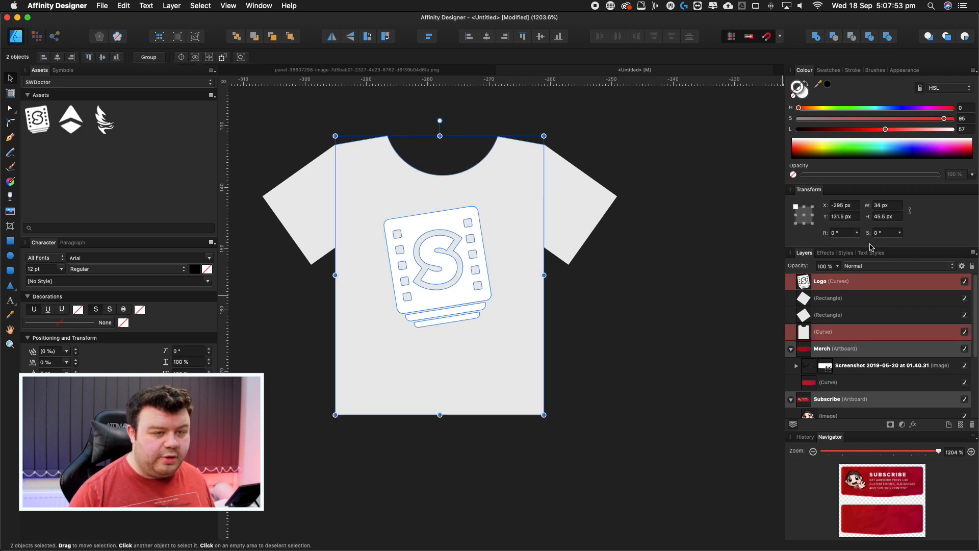
left_click(835, 36)
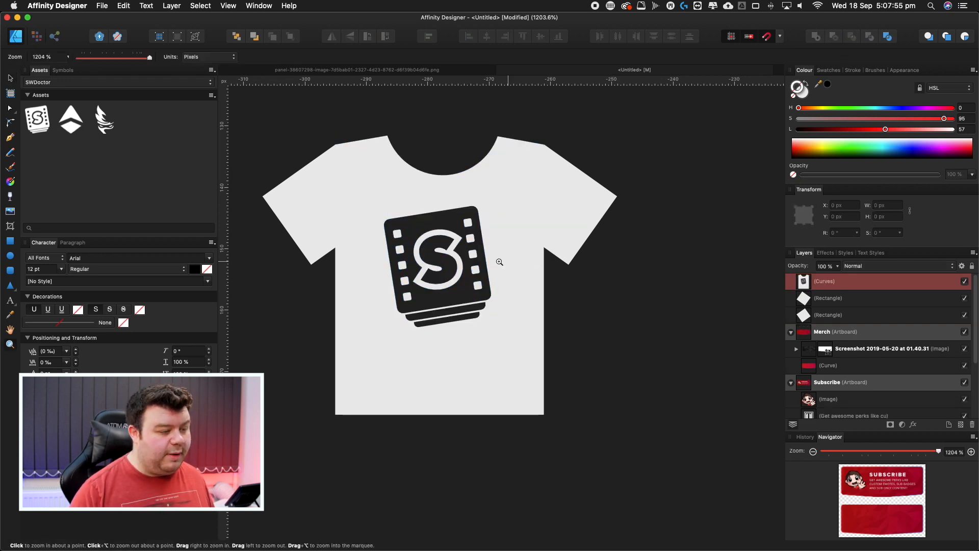
scroll(497, 259, "up", 1)
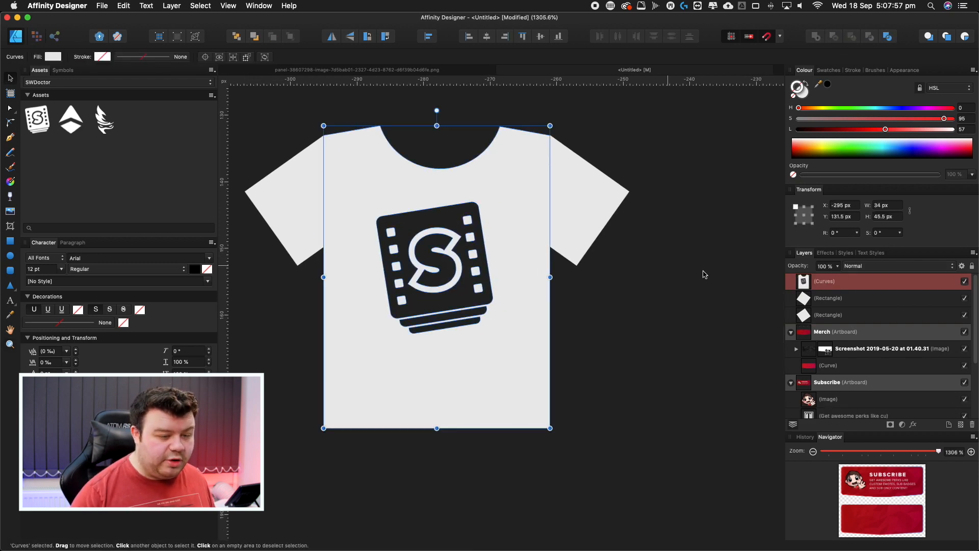
left_click(826, 310, "shift")
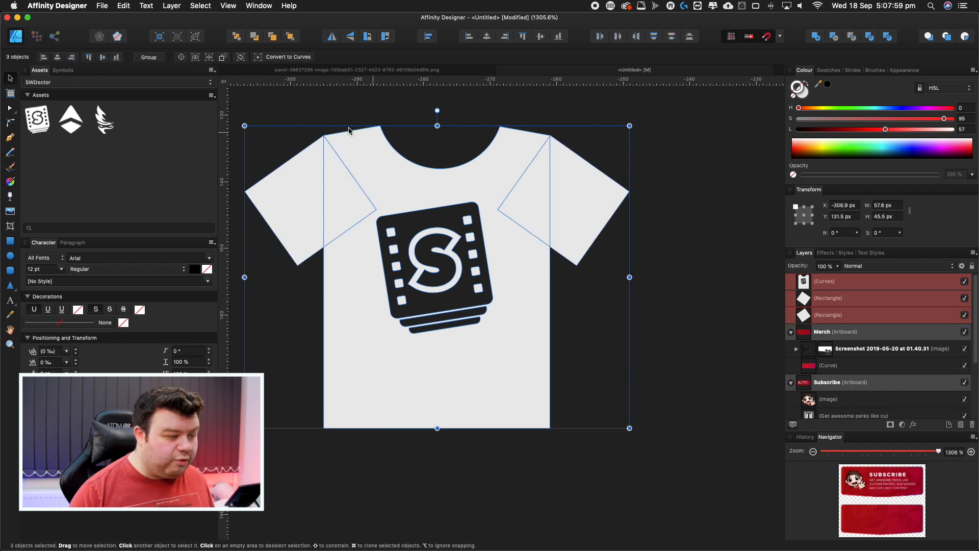
left_click(819, 43)
Place the shirt icon on the left side of the Merch banner, about 79.8 × 62.8 px in size and filled white.
key("z")
left_click_drag(424, 236, 285, 305)
key("v")
left_click_drag(425, 250, 595, 288)
key("space")
left_click_drag(595, 289, 243, 264)
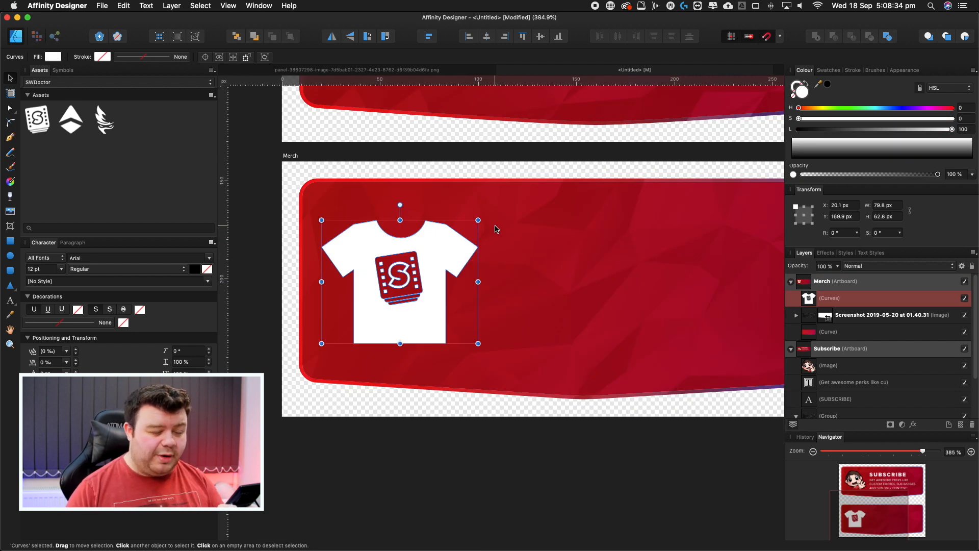
scroll(494, 229, "right", 2)
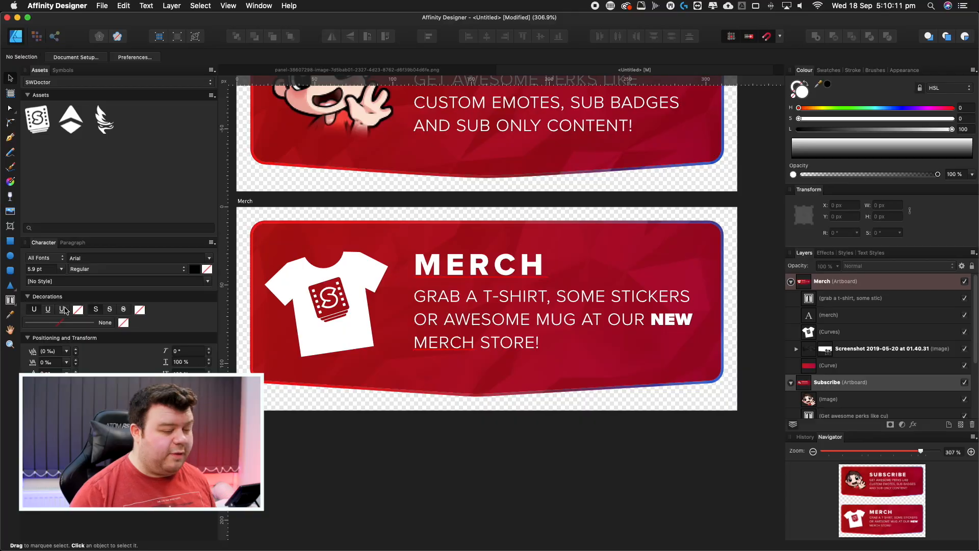
Draw a double star about 54 px wide near the Merch banner's upper-right corner.
left_click(10, 285)
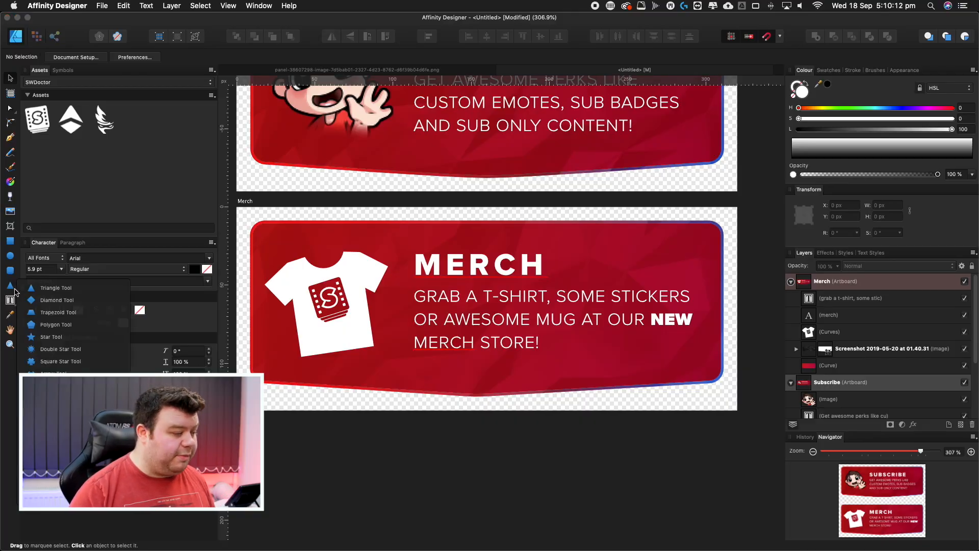
left_click(87, 351)
left_click_drag(663, 246, 716, 214)
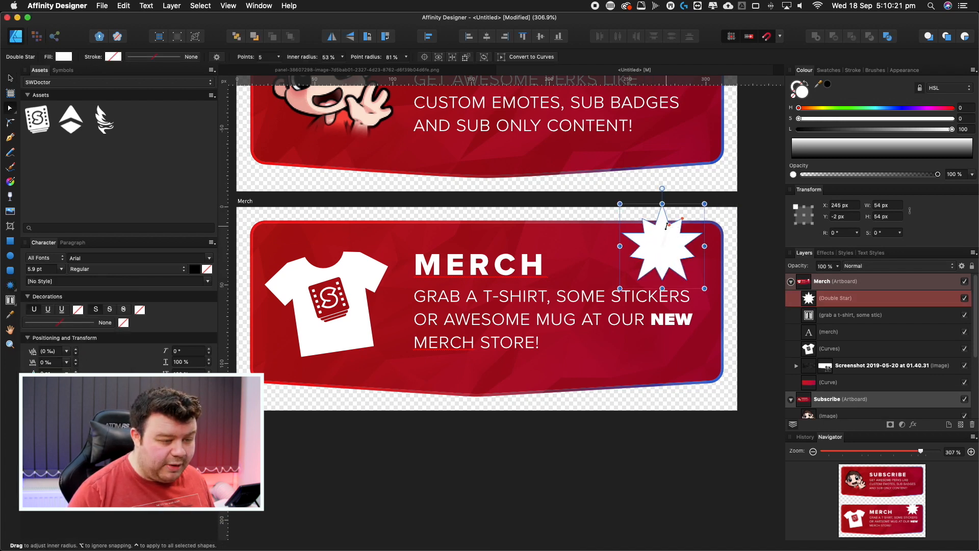
Reshape the double star to an inner radius of 80% and a point radius of 100%.
key("z")
left_click_drag(665, 238, 580, 215)
key("a")
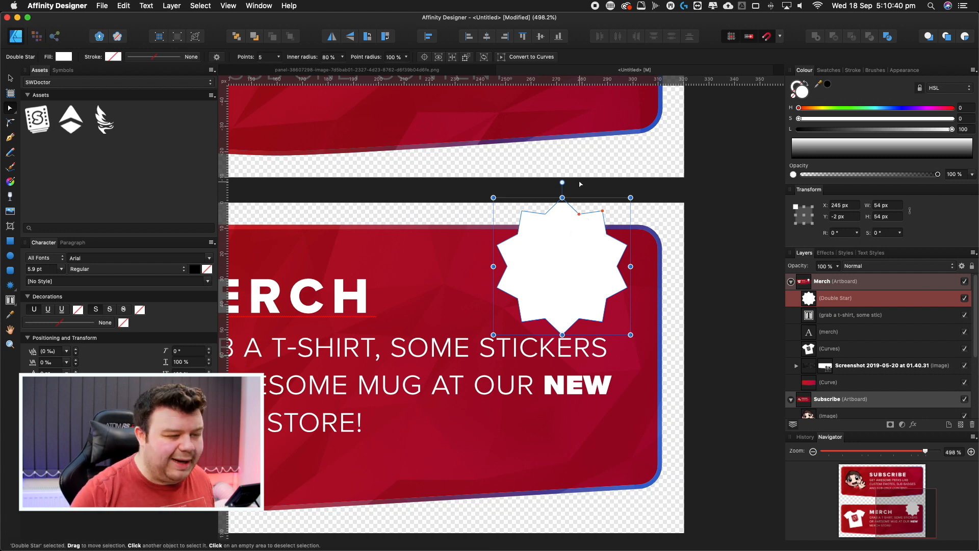
Scale the star to 42 × 42 px and place it, rotated 36.5°, over the Merch banner's upper-right corner.
left_click_drag(631, 197, 615, 213)
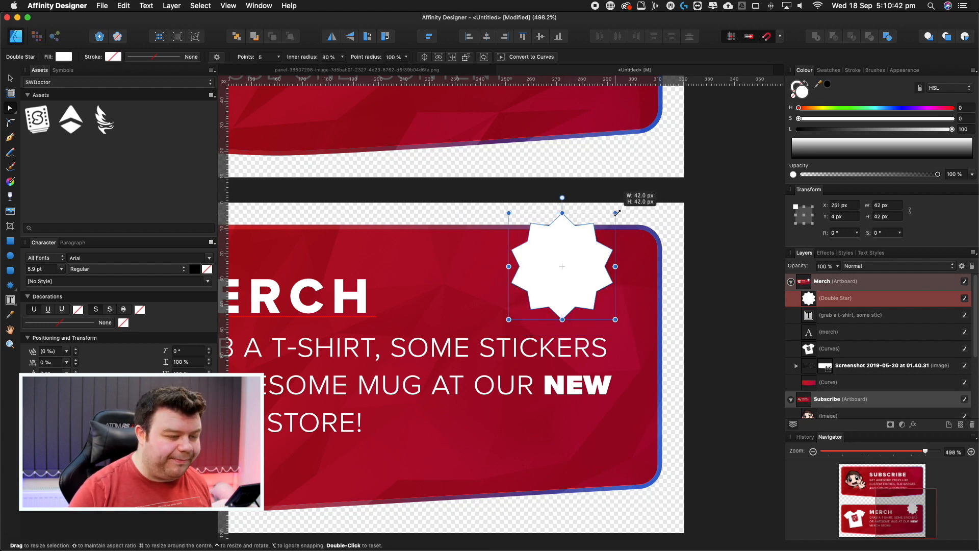
left_click_drag(551, 326, 643, 316)
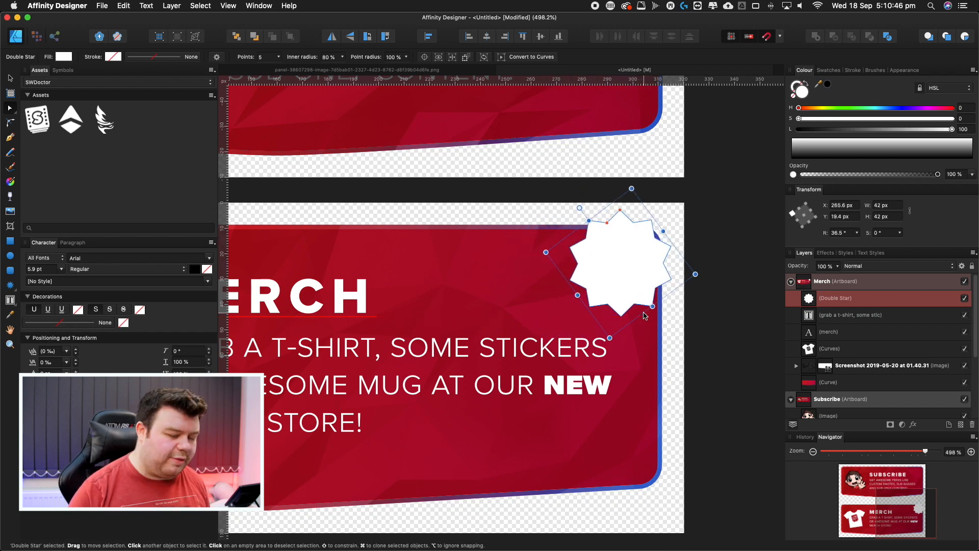
key("super+d")
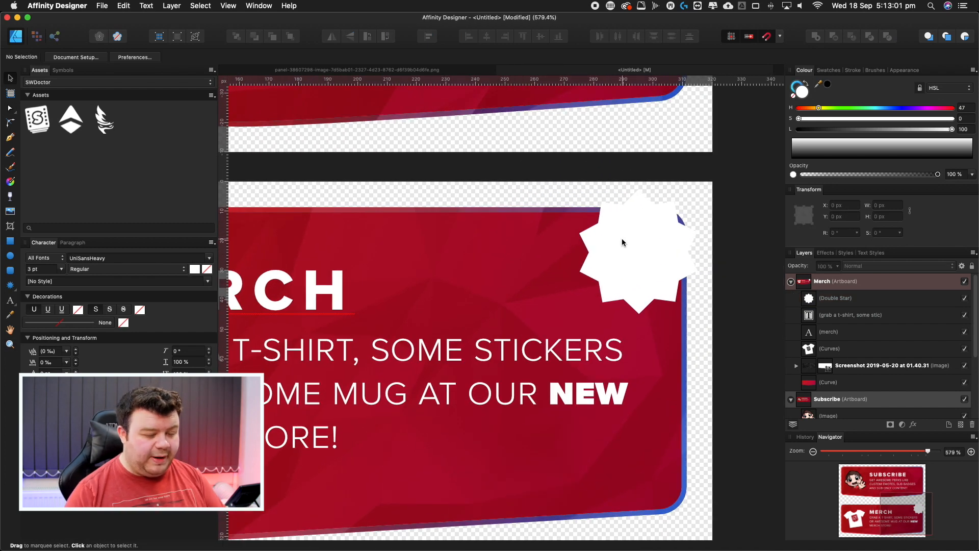
Fill the double star with a golden yellow, HSL 41, 83, 67.
left_click(622, 242)
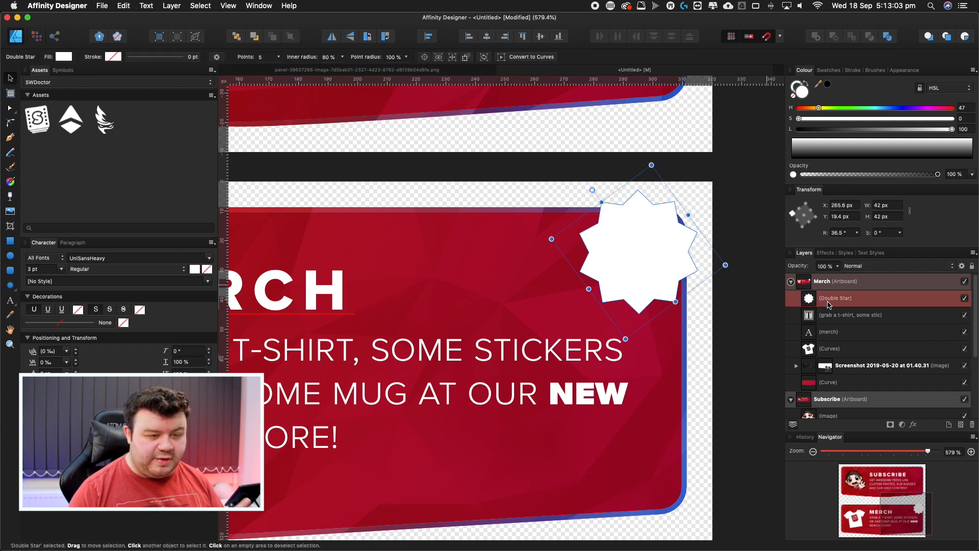
left_click_drag(820, 108, 901, 129)
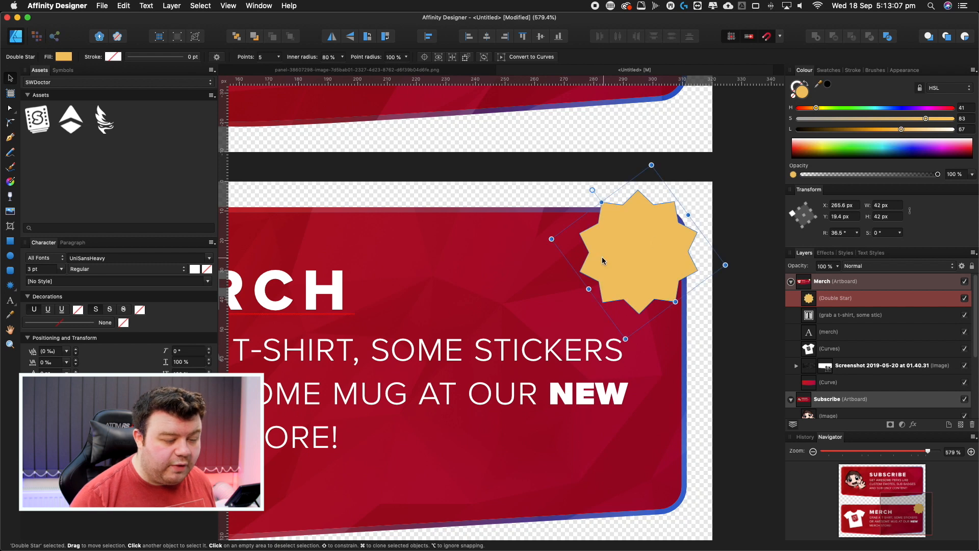
Nudge the star to X 266.6 px, Y 18.2 px and apply a diagonal linear gradient fill across it.
left_click_drag(605, 260, 608, 257)
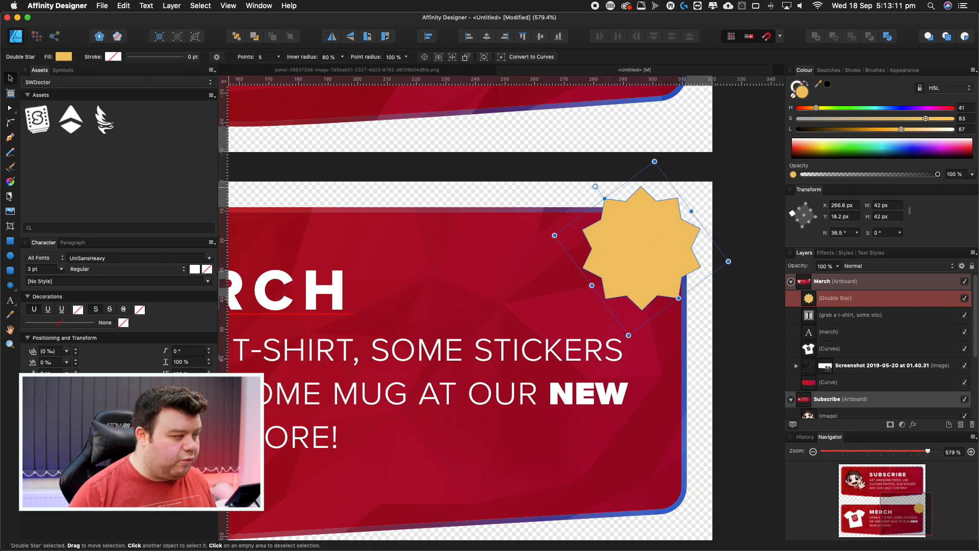
left_click(10, 181)
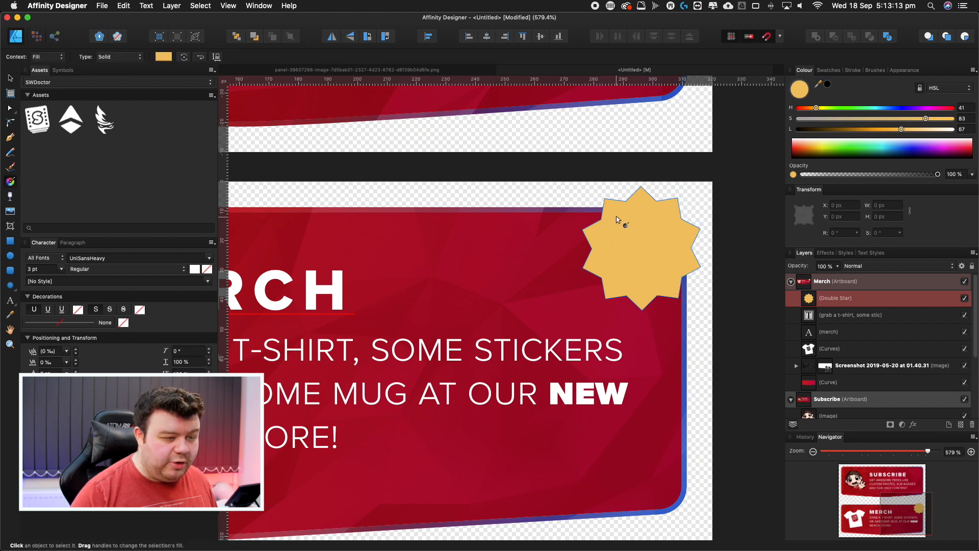
left_click_drag(606, 197, 679, 302)
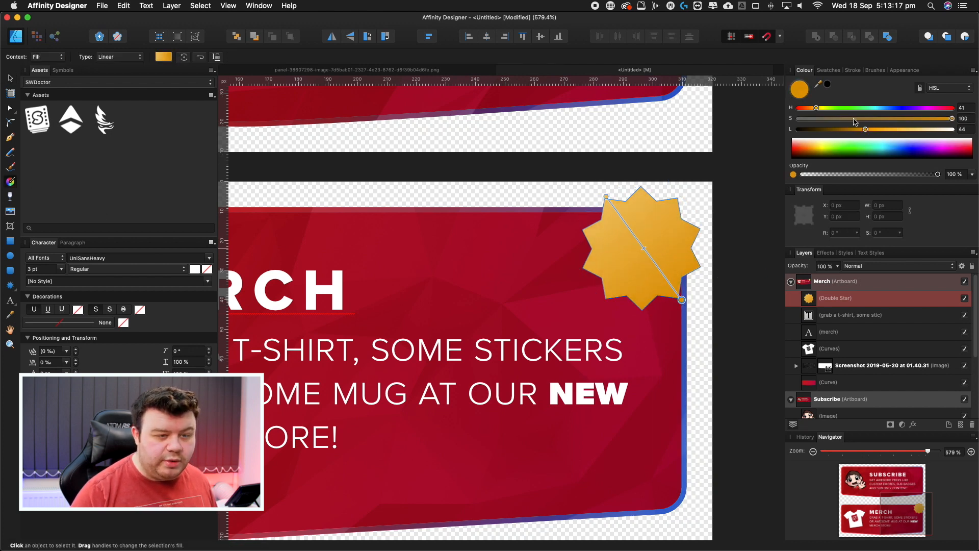
Colour the star's lower gradient stop yellow, HSL 48, 100, 61, and its upper stop orange, HSL 17, 83, 67.
left_click(815, 152)
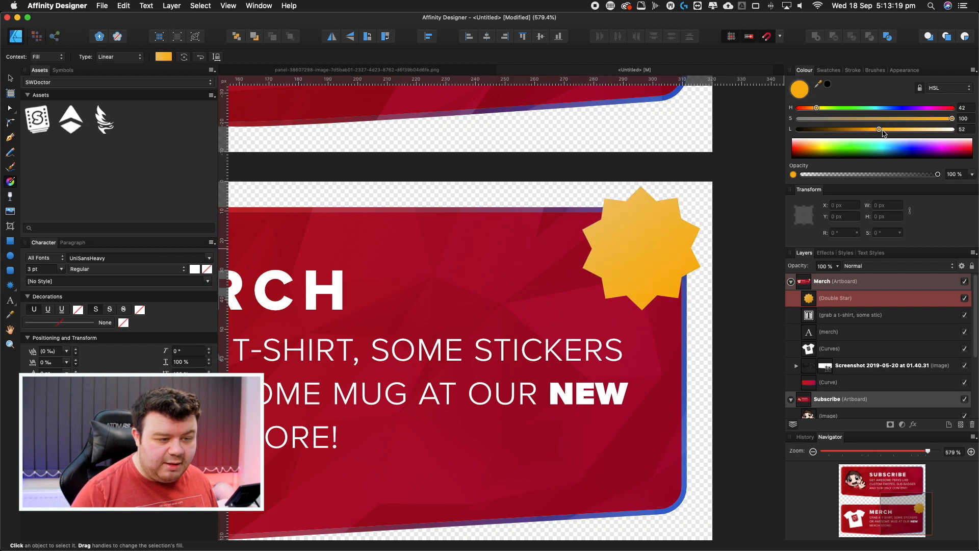
left_click_drag(817, 107, 819, 107)
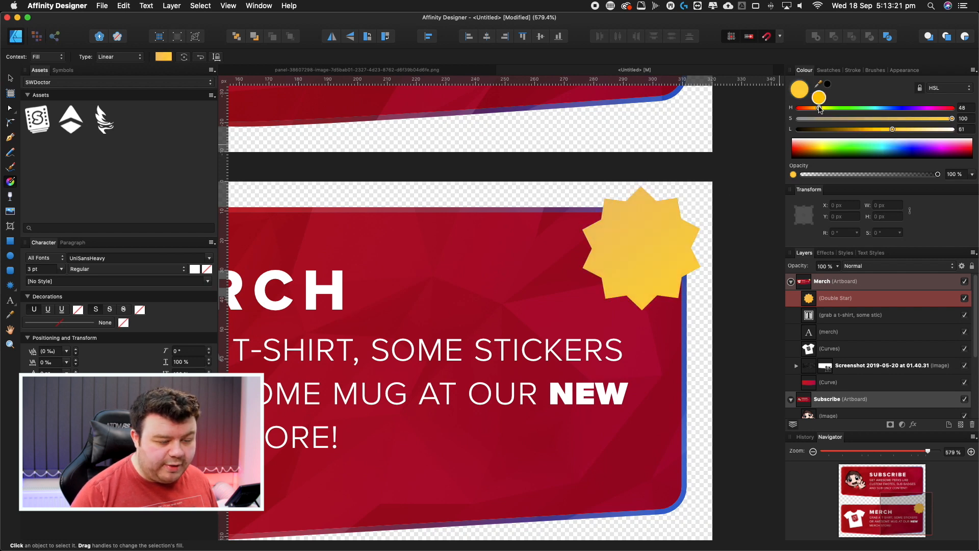
left_click(606, 196)
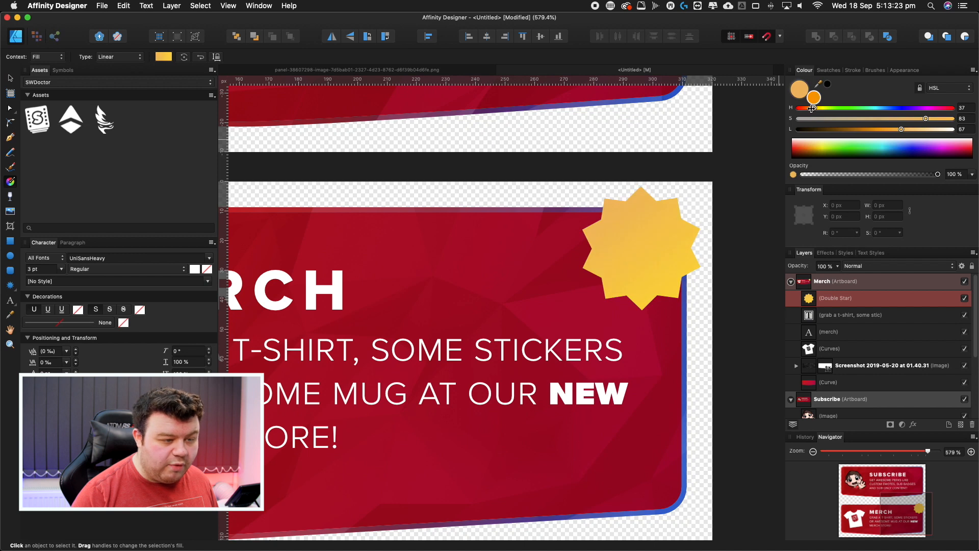
key("v")
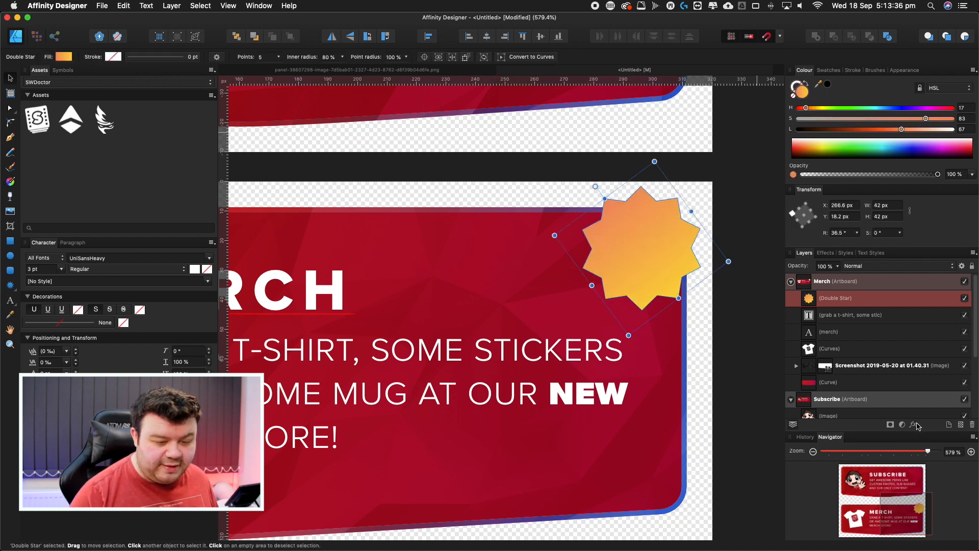
Give the star an outer shadow of 53% opacity and 3.7 px radius, plus a white inner glow of 44% opacity, 8.9 px radius and 18% intensity.
left_click(914, 425)
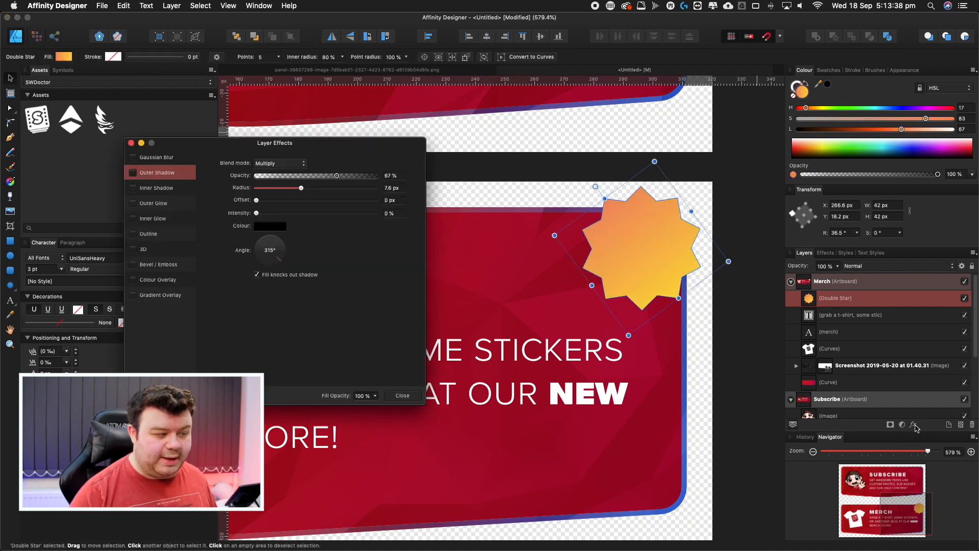
left_click_drag(194, 147, 267, 155)
left_click(206, 180)
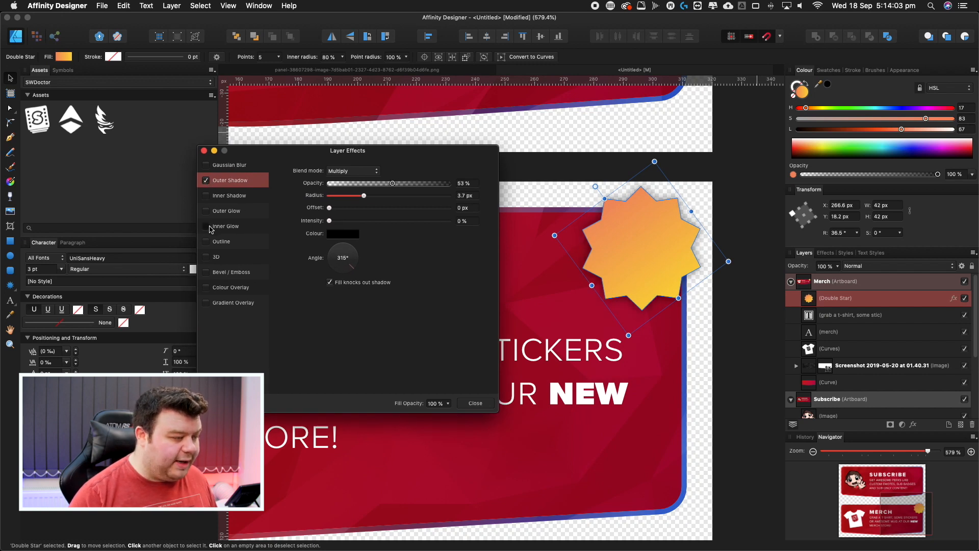
left_click(210, 227)
left_click_drag(365, 195, 382, 184)
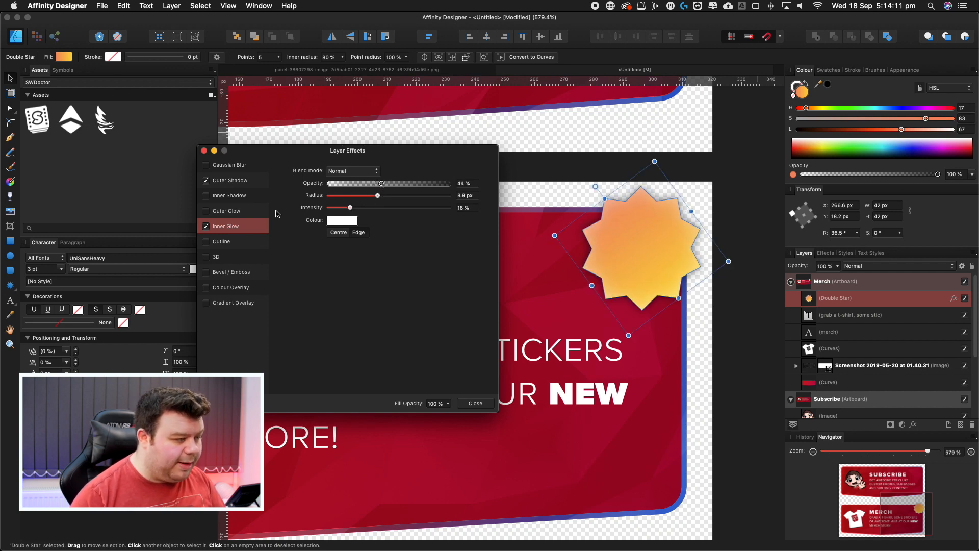
Add a white gradient outline to the star with 0.7 px radius, Inside alignment and 52% opacity.
left_click(210, 242)
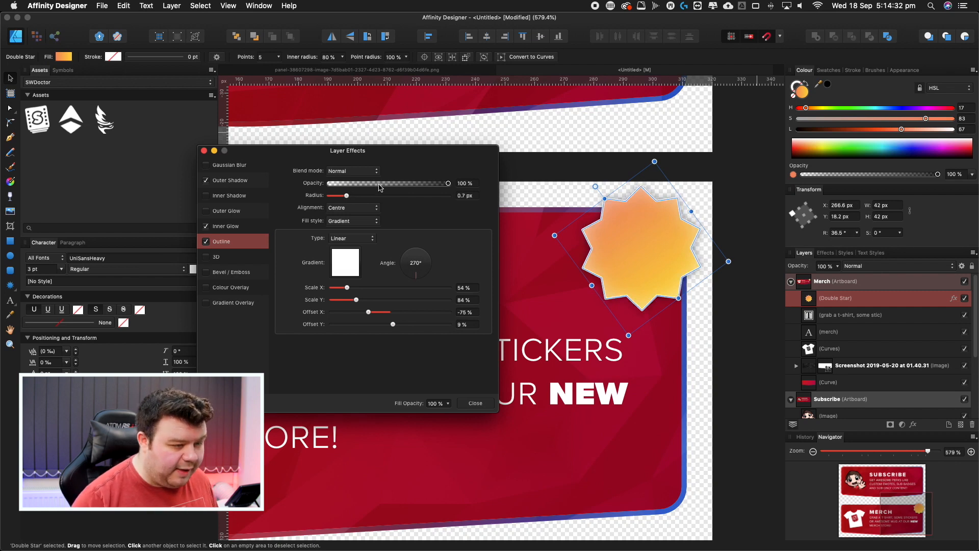
left_click_drag(385, 183, 382, 186)
left_click(673, 253)
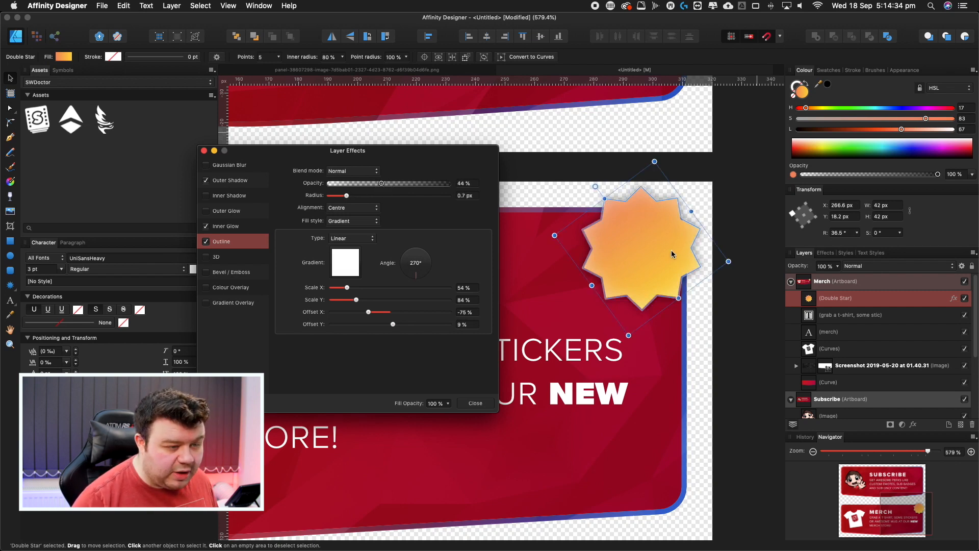
left_click_drag(382, 184, 372, 183)
left_click(348, 216)
left_click_drag(373, 184, 400, 187)
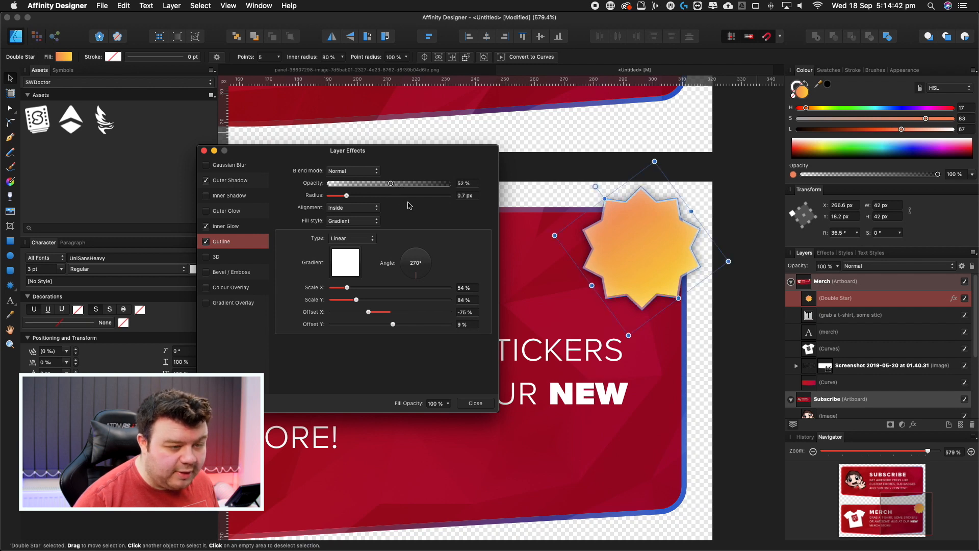
left_click(476, 403)
Add the white text NEW! in UniSansHeavy at 5.8 pt on the Merch banner beside the star.
key("t")
left_click_drag(399, 243, 454, 288)
type("new!")
key("super+a")
key("Right")
key("BackSpace")
key("super+a")
type("NEW!")
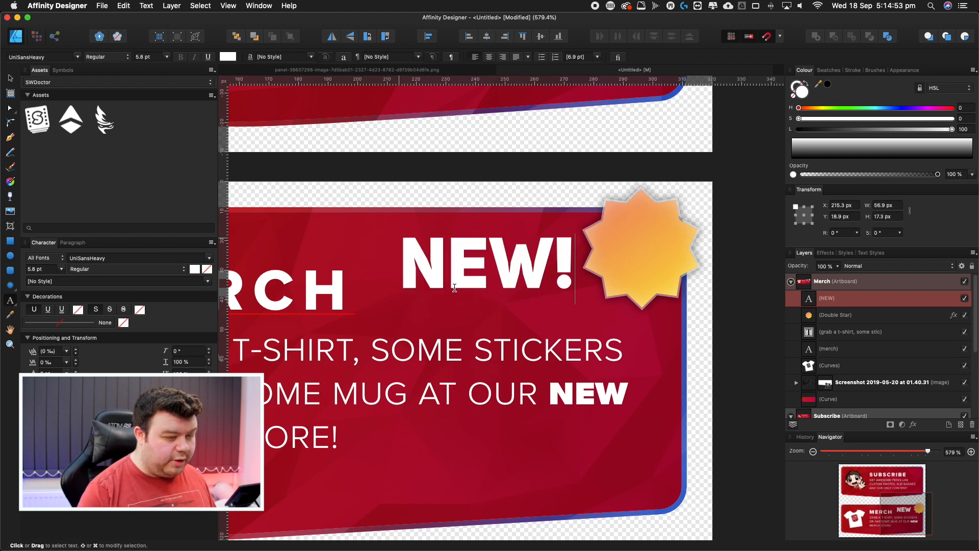
key("Escape")
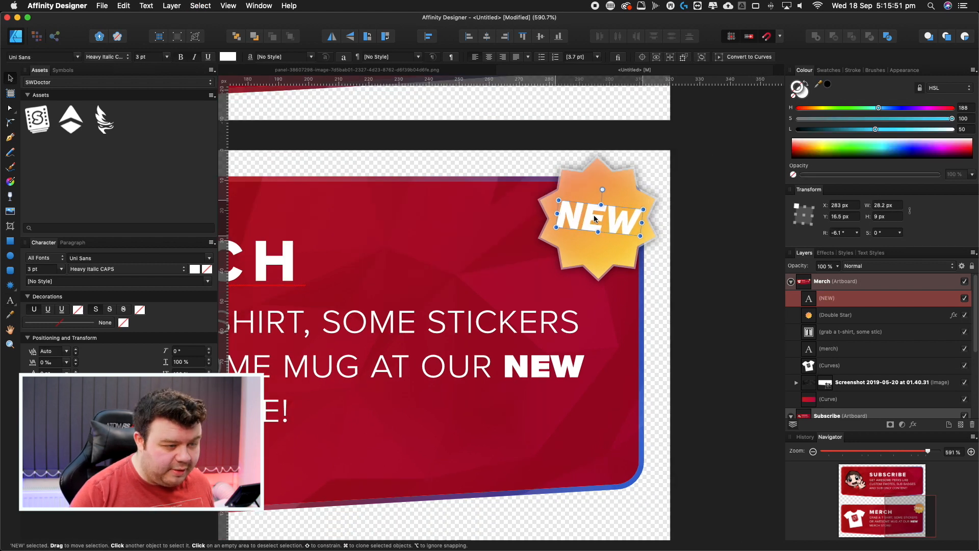
Deselect the badge text and review the whole Merch panel alongside the Subscribe panel.
key("z")
left_click_drag(592, 228, 572, 301)
key("space")
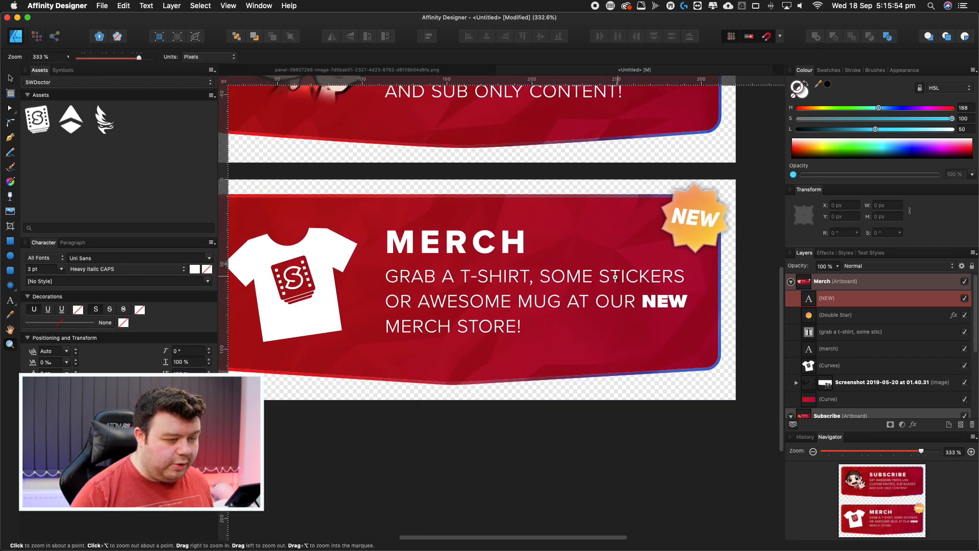
left_click_drag(618, 275, 567, 376)
key("v")
left_click(566, 375)
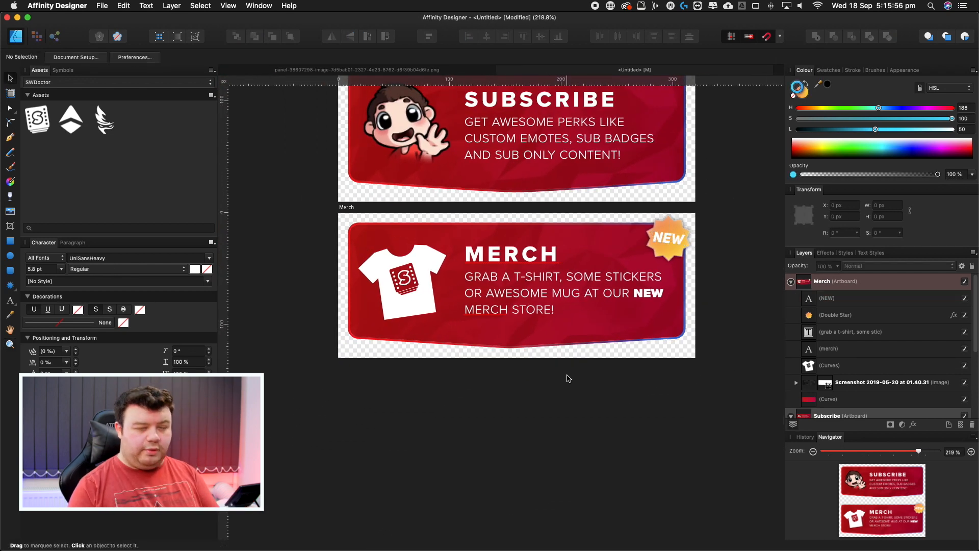